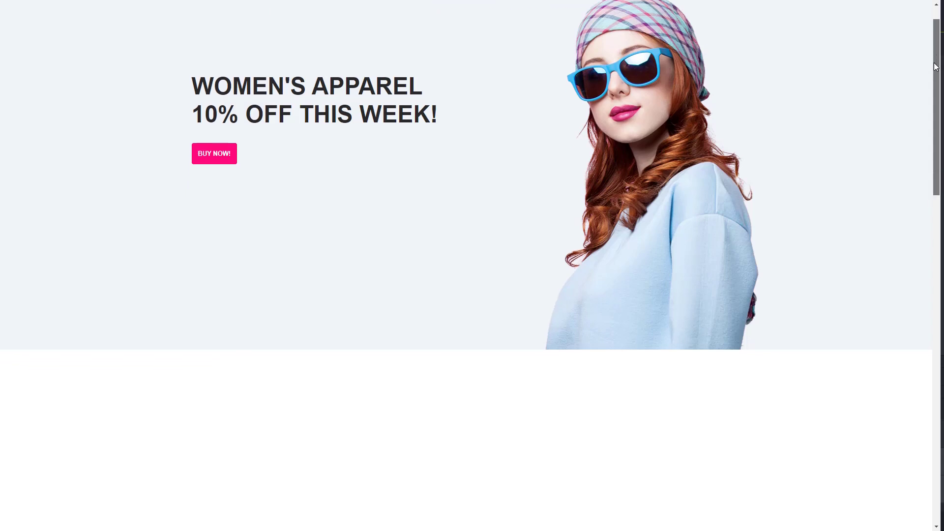
# Open the Accessories category from the home page and limit the price filter to $0 - $35.
pyautogui.moveTo(936, 69); pyautogui.dragTo(927, 220)
pyautogui.scroll(-1, 927, 220)
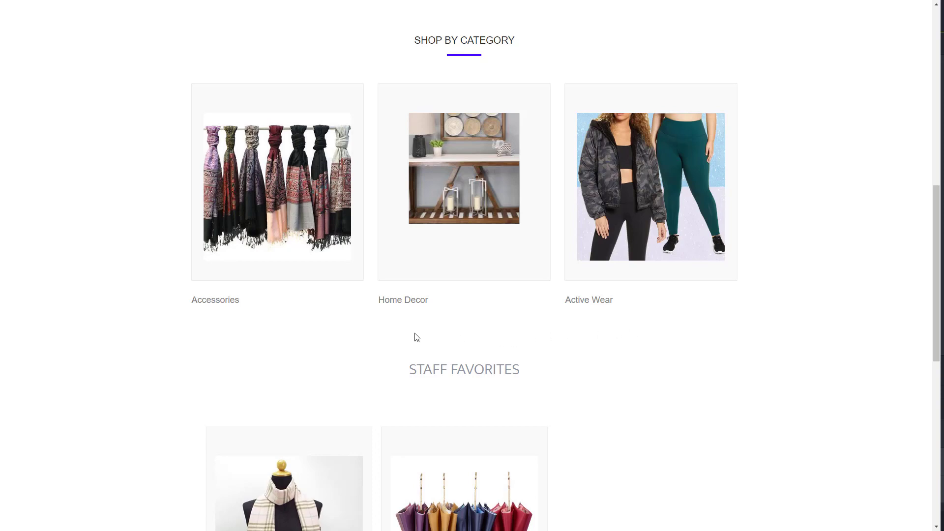
pyautogui.click(215, 300)
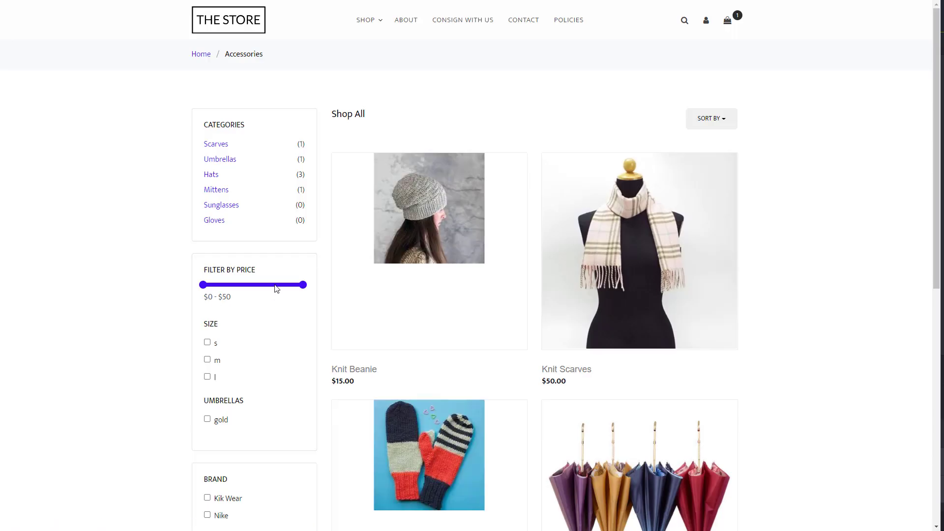
pyautogui.click(273, 287)
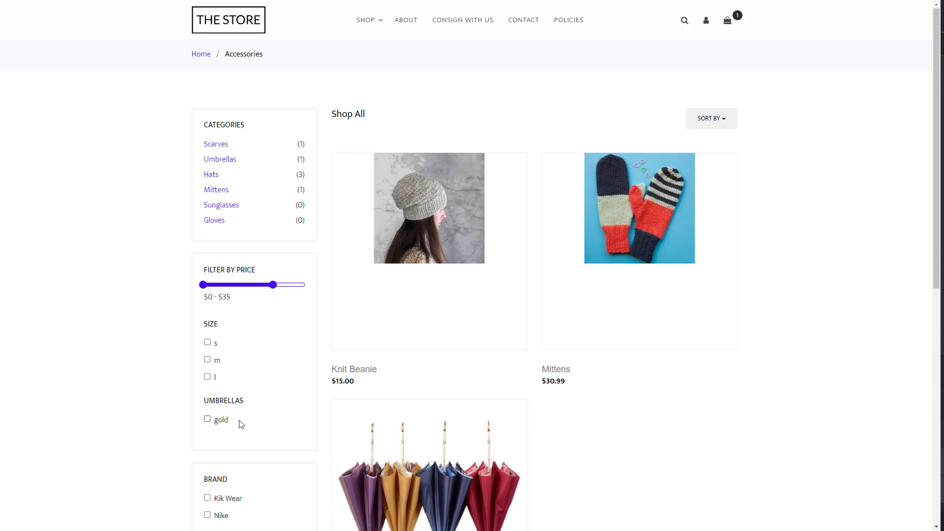
# Open the Umbrellas product and add one gold umbrella to the cart.
pyautogui.scroll(-5, 364, 309)
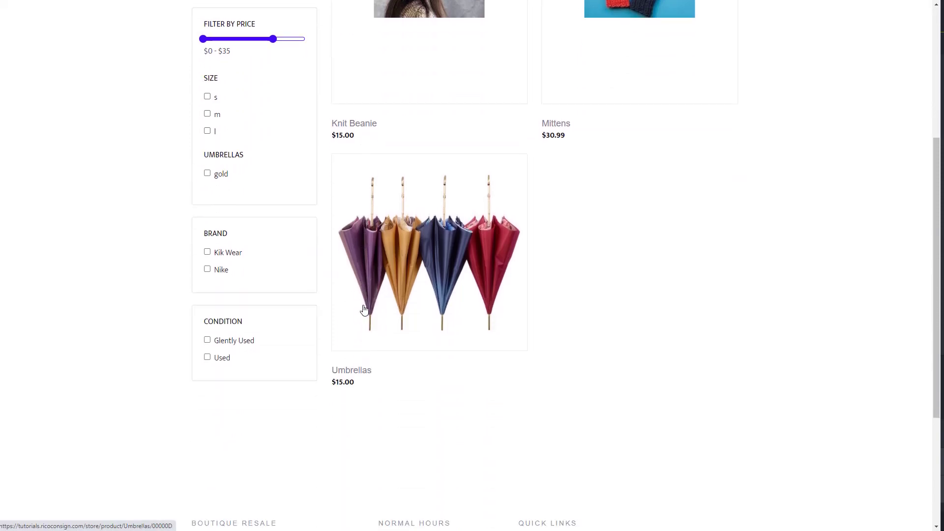
pyautogui.click(364, 308)
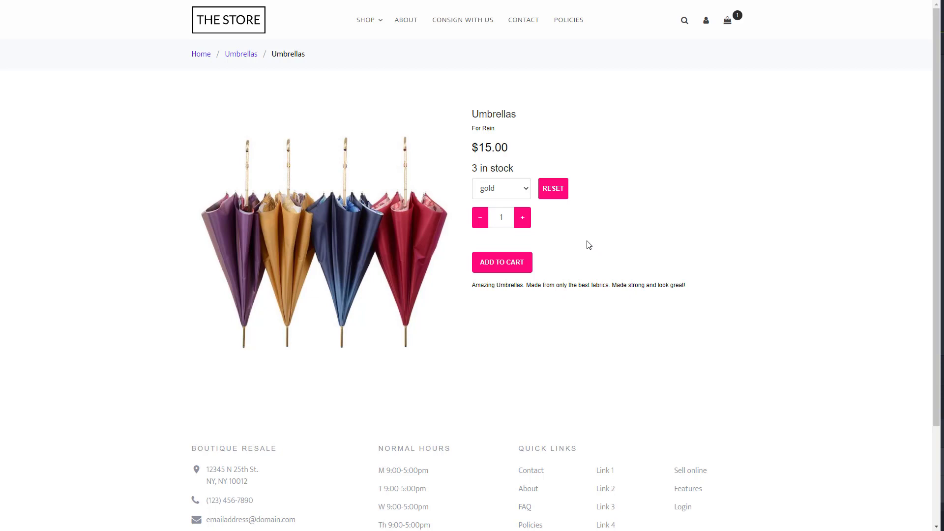
pyautogui.click(522, 191)
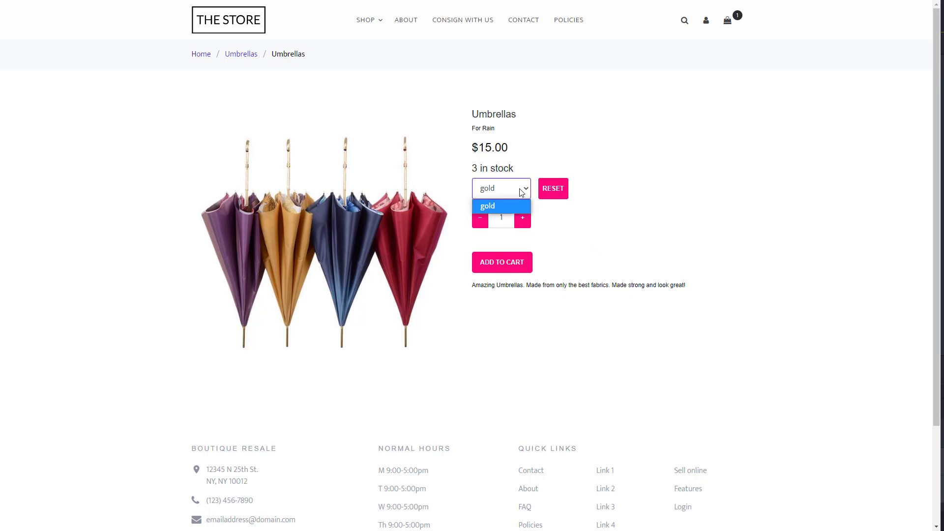
pyautogui.click(522, 192)
pyautogui.click(513, 264)
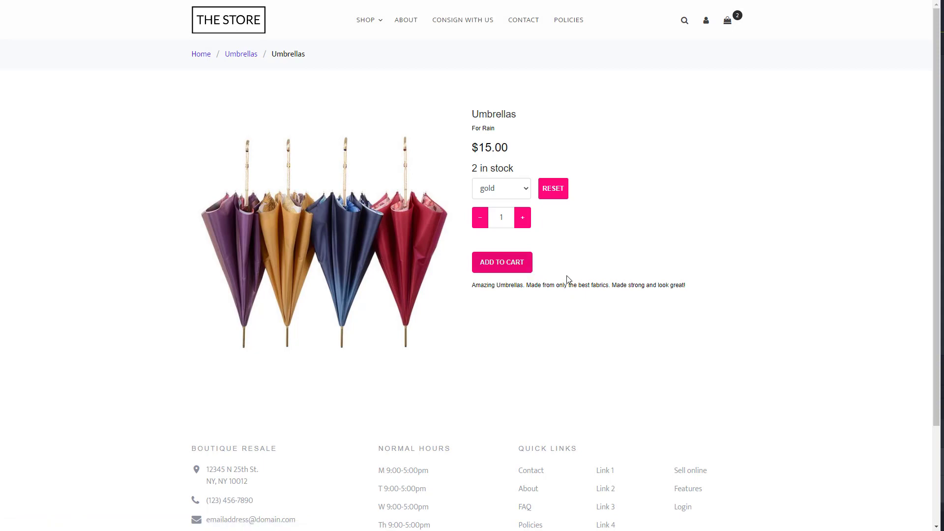
# Open the cart, remove the gold umbrella and enable in-store pickup to check the tax.
pyautogui.click(727, 21)
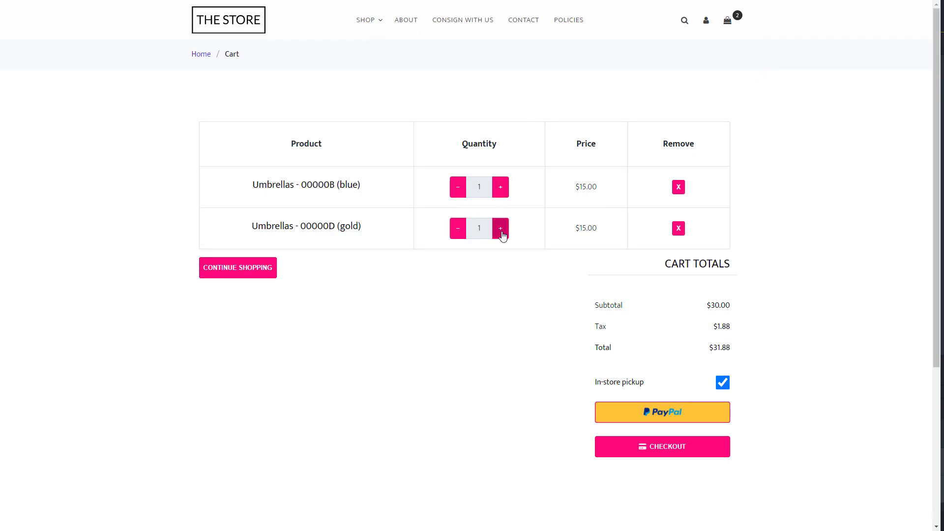
pyautogui.click(678, 231)
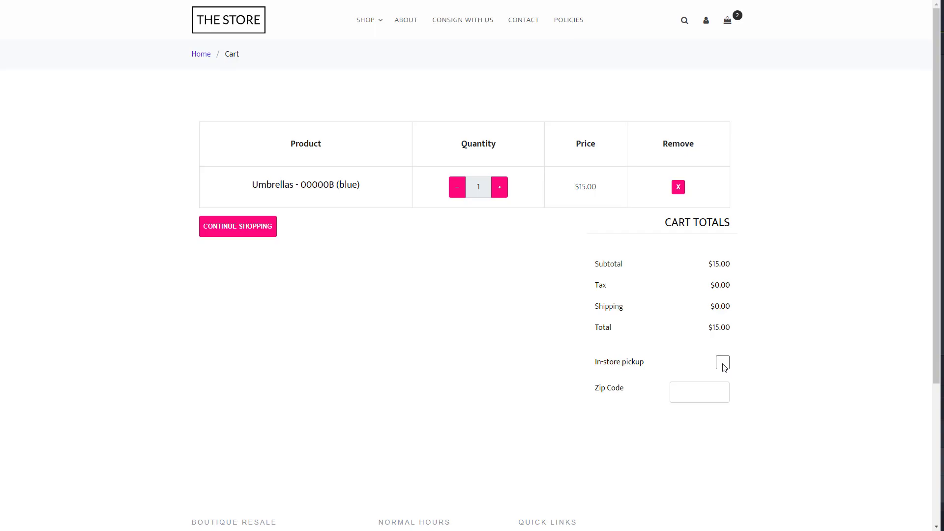
pyautogui.click(723, 365)
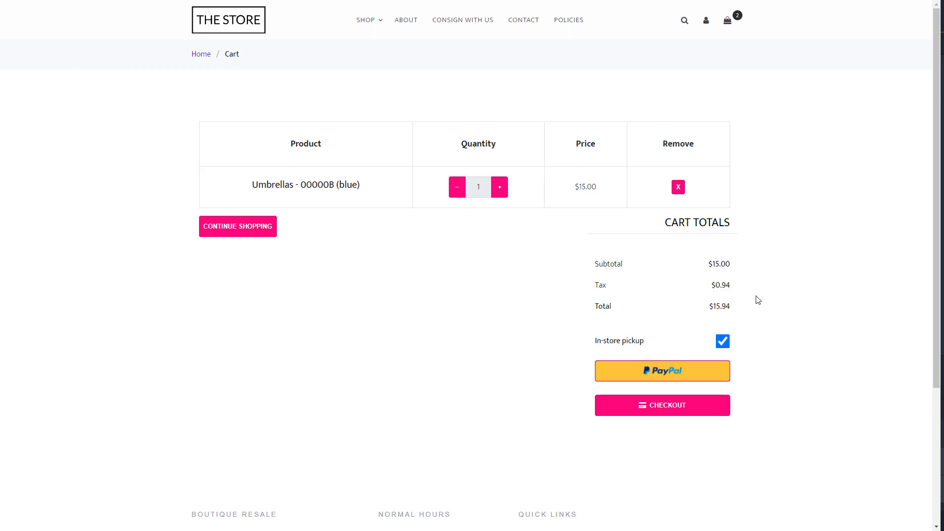
pyautogui.moveTo(734, 286); pyautogui.dragTo(713, 290)
# Switch the order from in-store pickup to delivery, entering the destination zip code and choosing FEDEX Ground shipping.
pyautogui.click(725, 344)
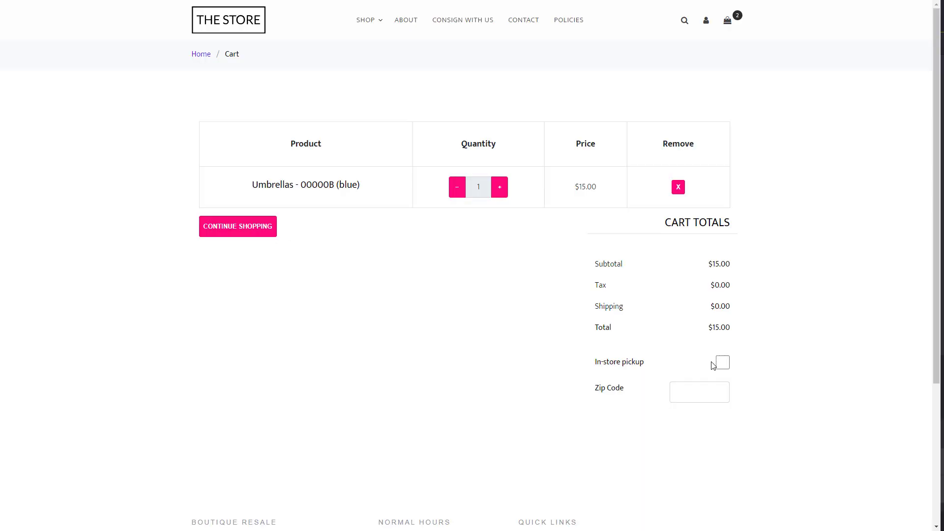
pyautogui.click(710, 394)
pyautogui.write('91361')
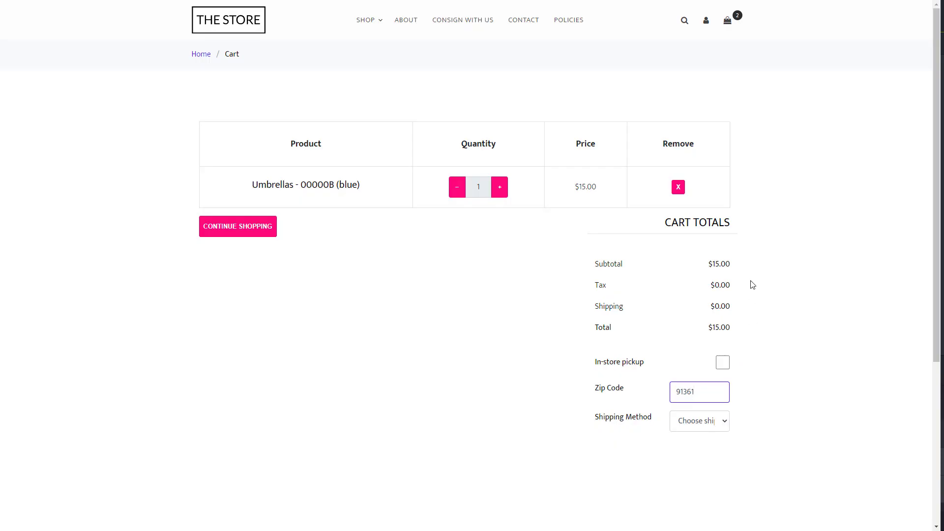
pyautogui.doubleClick(719, 297)
pyautogui.click(713, 286)
pyautogui.click(722, 423)
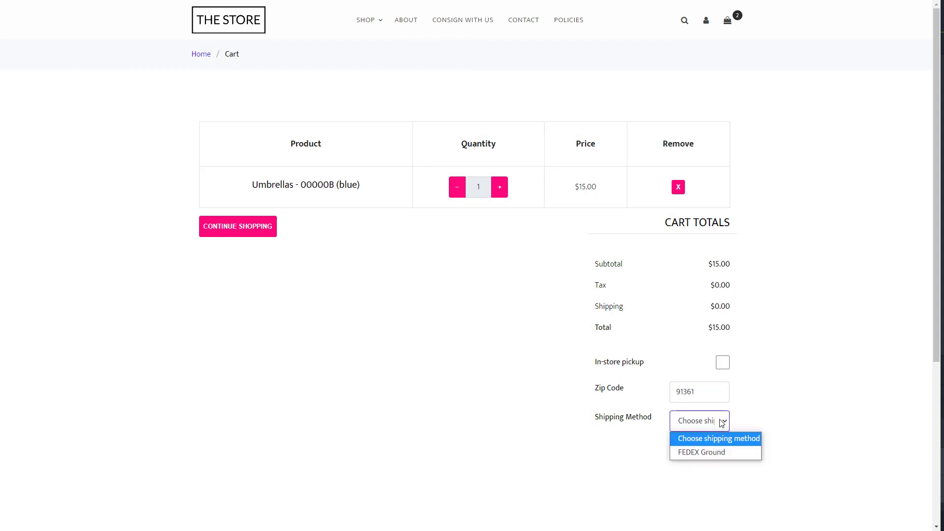
pyautogui.click(716, 452)
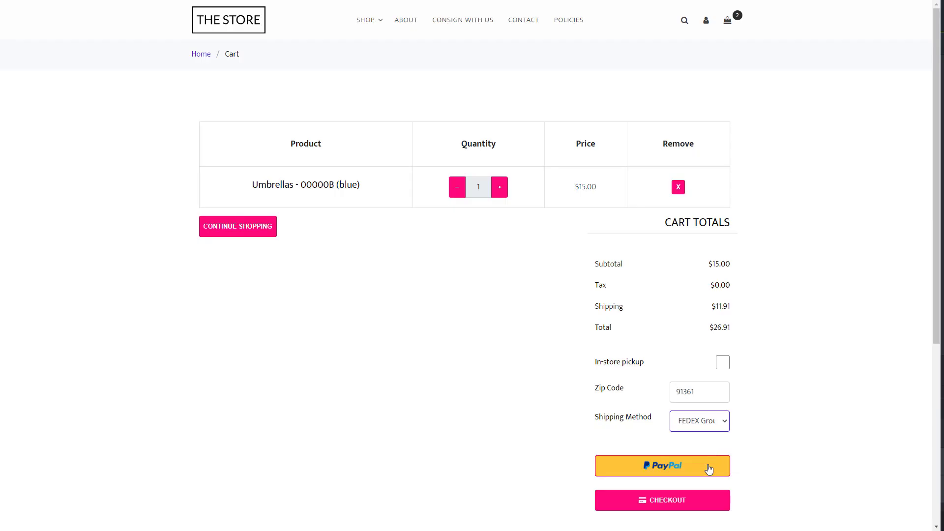
# Proceed to checkout, look over the billing details and opt to create an account to save the information.
pyautogui.scroll(-4, 709, 470)
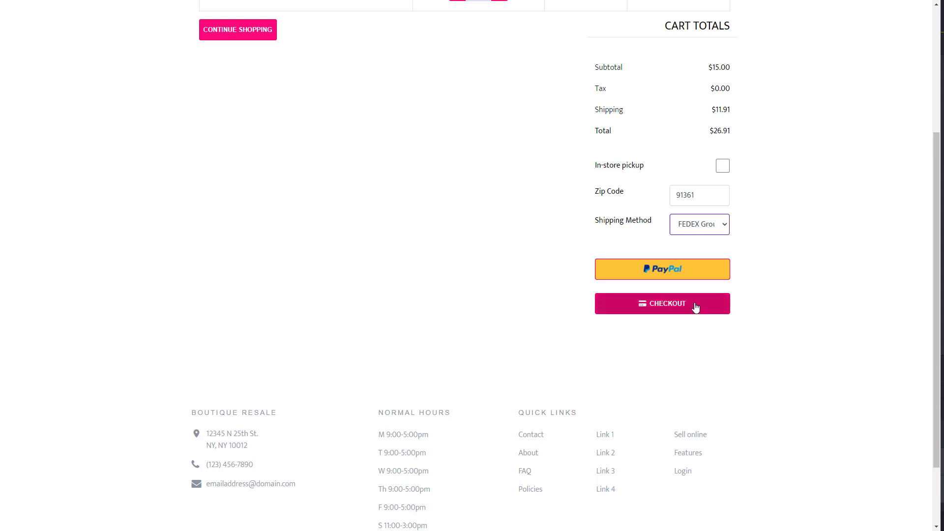
pyautogui.click(695, 307)
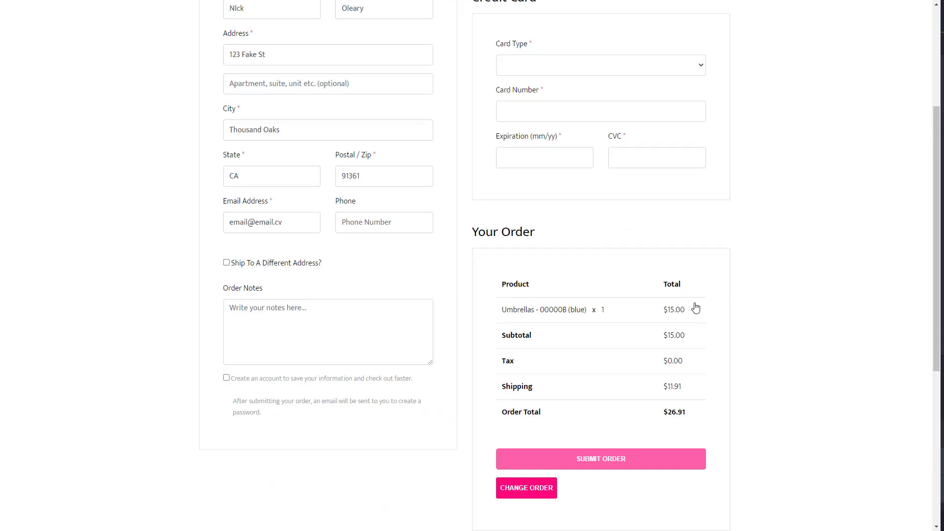
pyautogui.scroll(4, 695, 307)
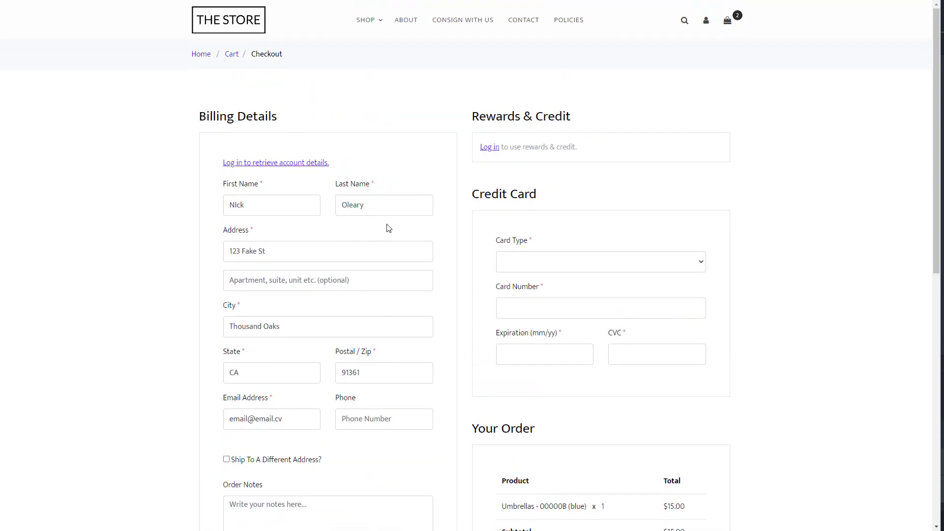
pyautogui.scroll(-4, 394, 234)
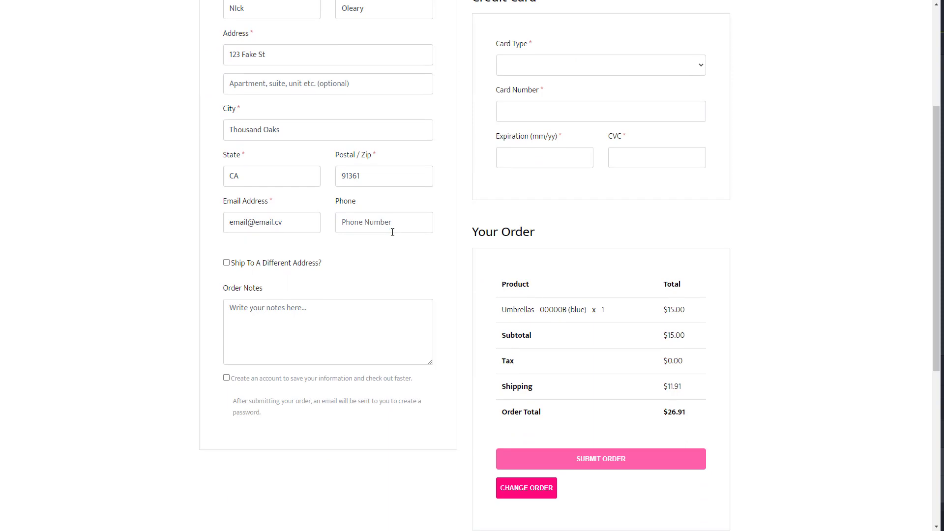
pyautogui.click(332, 311)
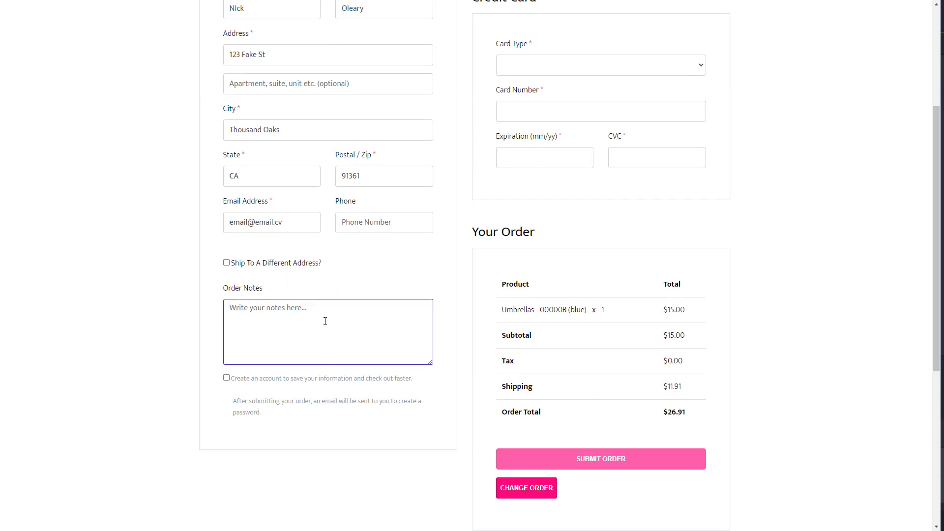
pyautogui.click(227, 378)
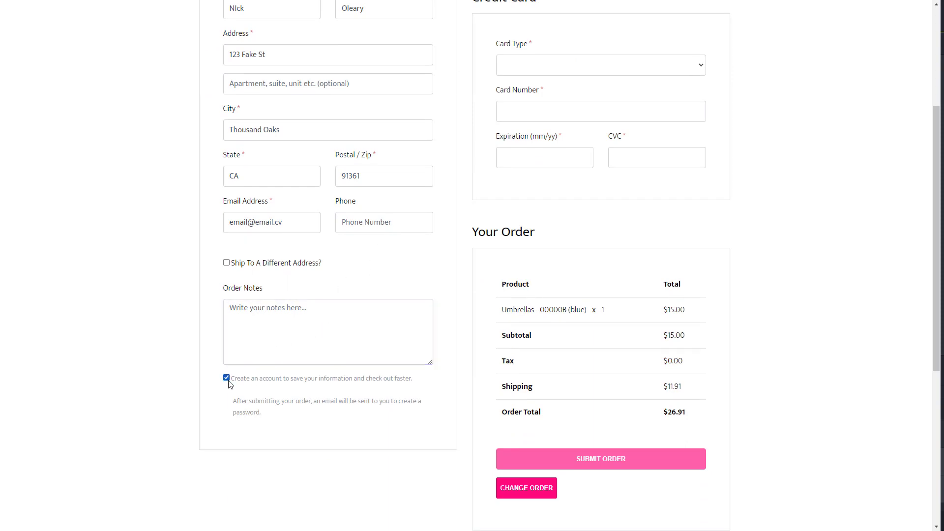
# Submit the umbrella order and review the receipt on the order completion page.
pyautogui.scroll(-4, 652, 268)
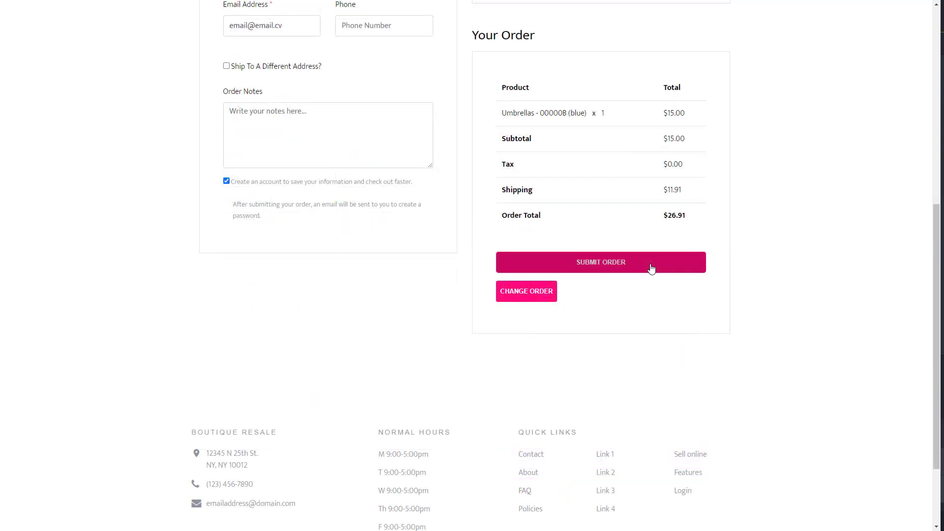
pyautogui.click(652, 268)
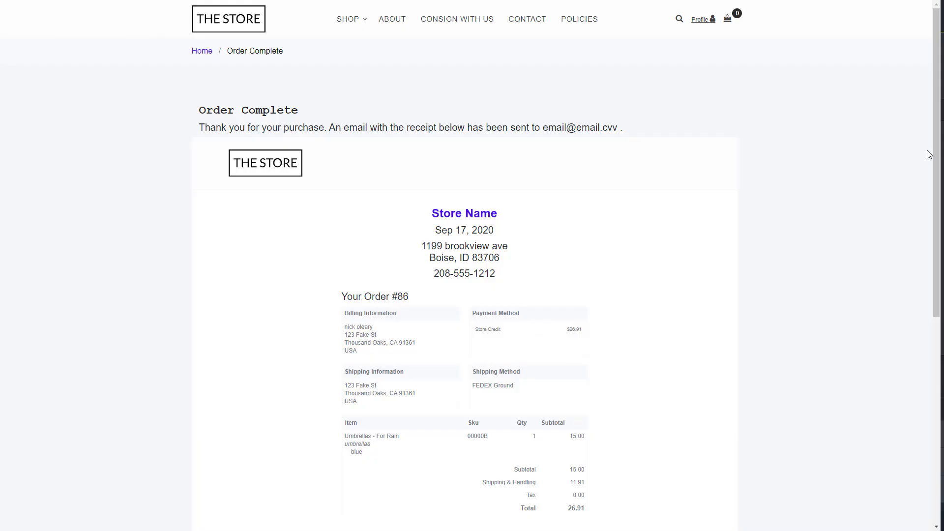
pyautogui.moveTo(938, 112); pyautogui.dragTo(937, 163)
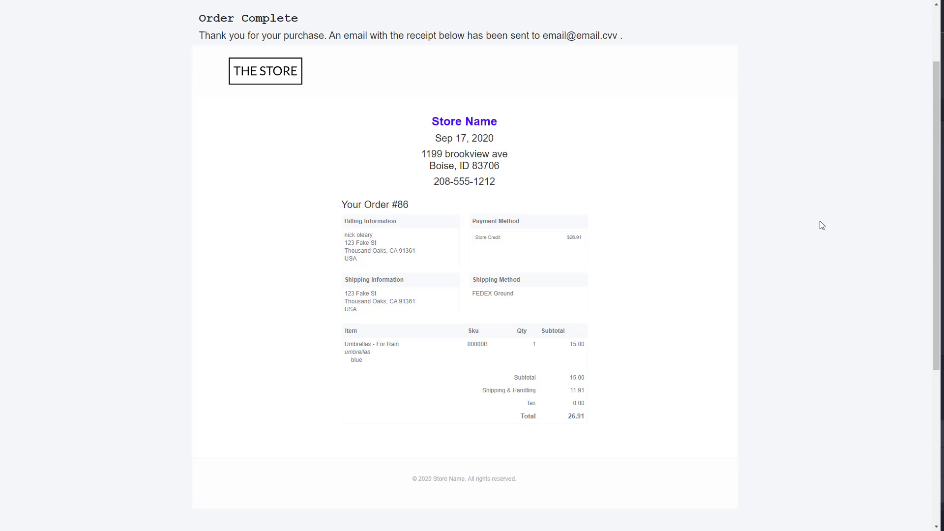
pyautogui.scroll(2, 822, 225)
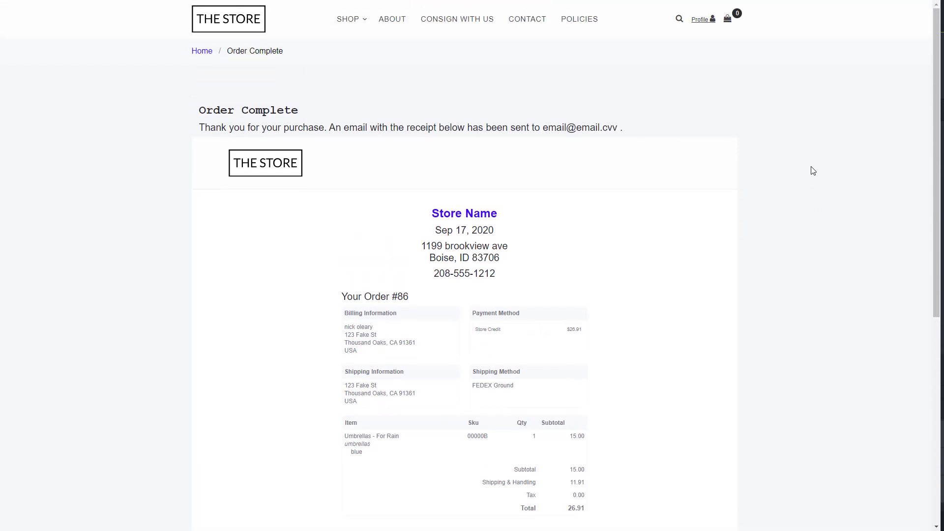
# Open the customer profile and examine the purchase history, store credit and rewards credit.
pyautogui.click(700, 21)
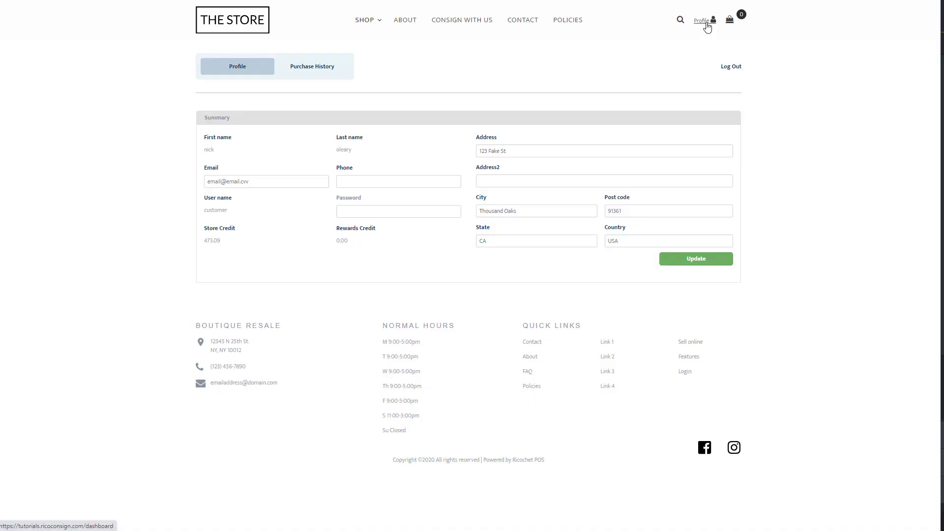
pyautogui.click(324, 63)
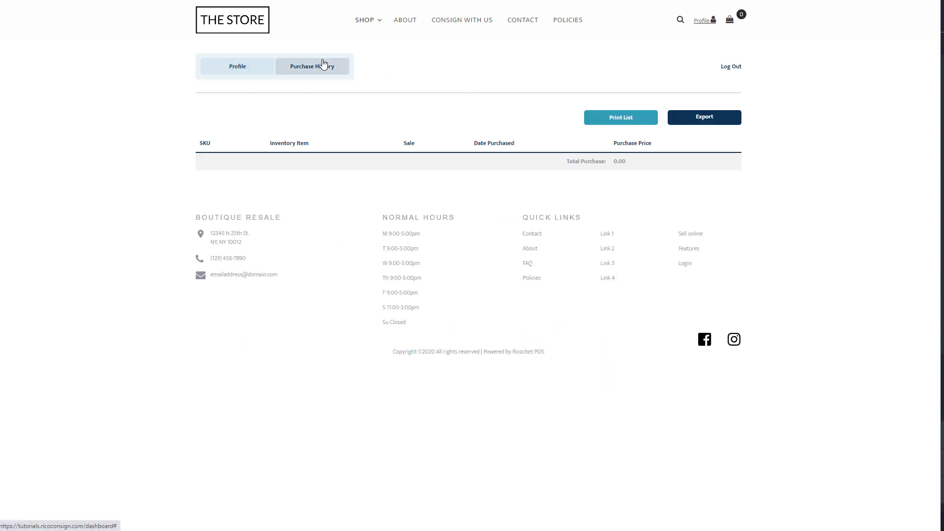
pyautogui.click(241, 71)
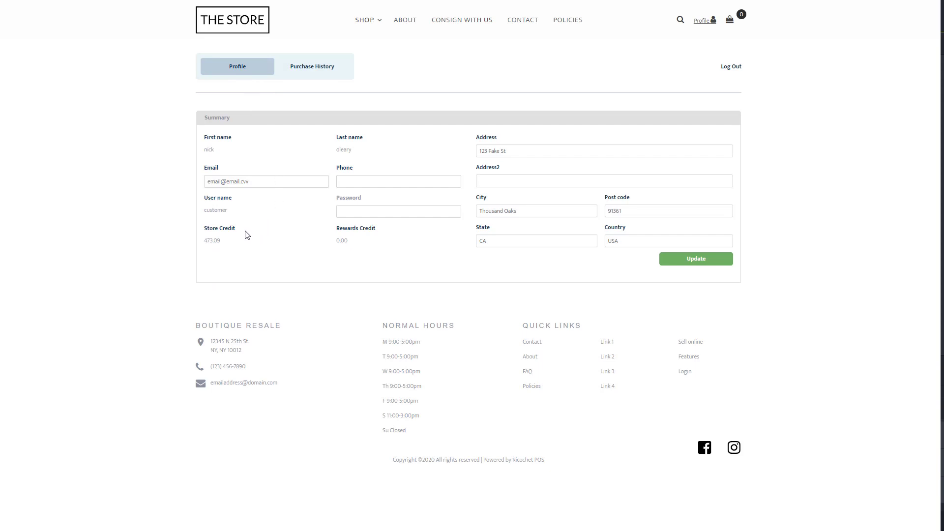
pyautogui.doubleClick(229, 229)
pyautogui.moveTo(215, 232); pyautogui.dragTo(219, 238)
pyautogui.click(402, 244)
# Check out the Knit Scarves in the cart and apply the Store Credit to the order.
pyautogui.click(732, 29)
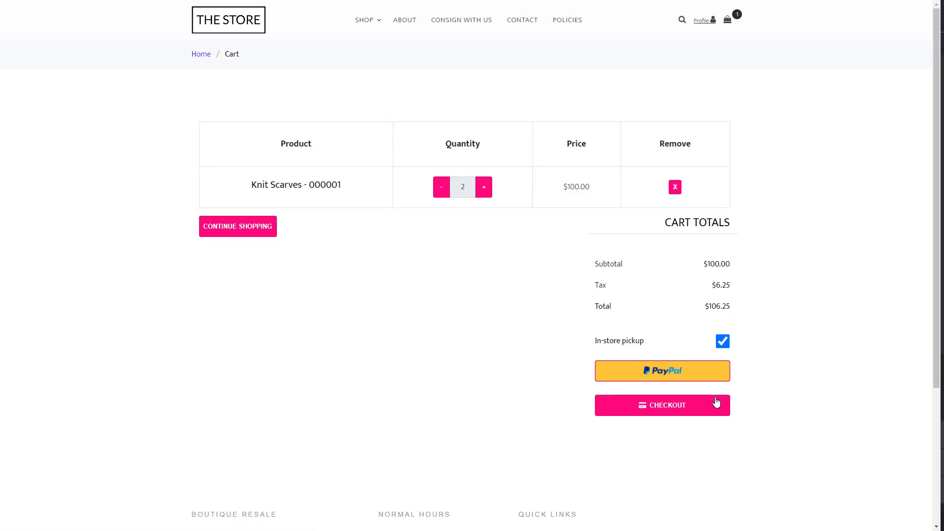
pyautogui.click(716, 403)
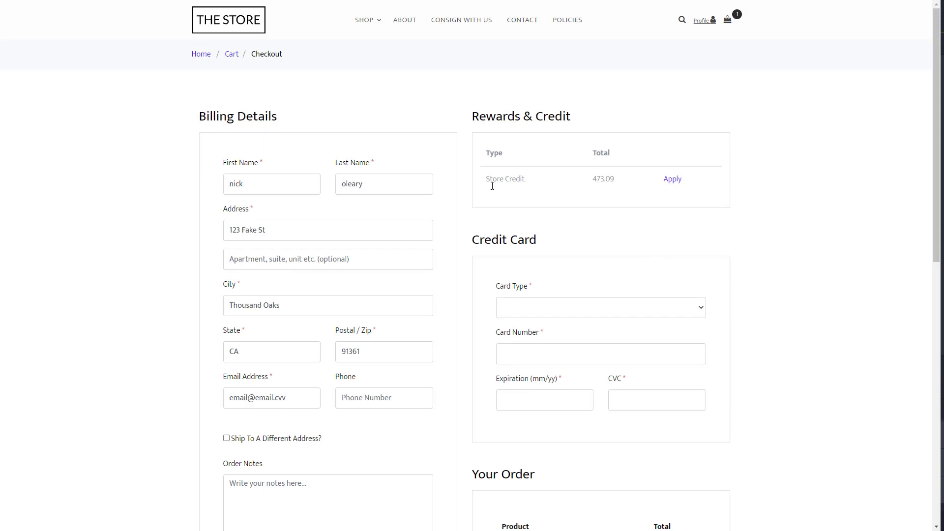
pyautogui.moveTo(491, 182); pyautogui.dragTo(619, 186)
pyautogui.click(674, 182)
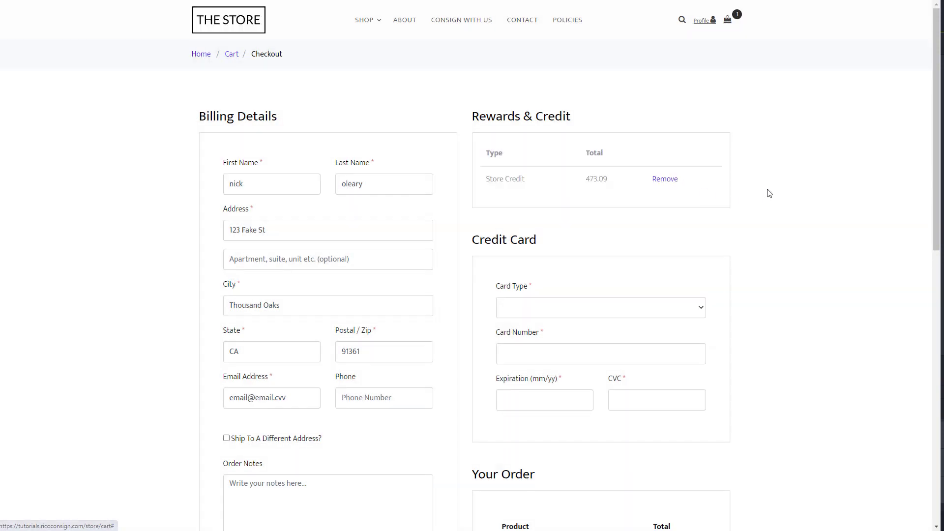
pyautogui.scroll(-8, 777, 217)
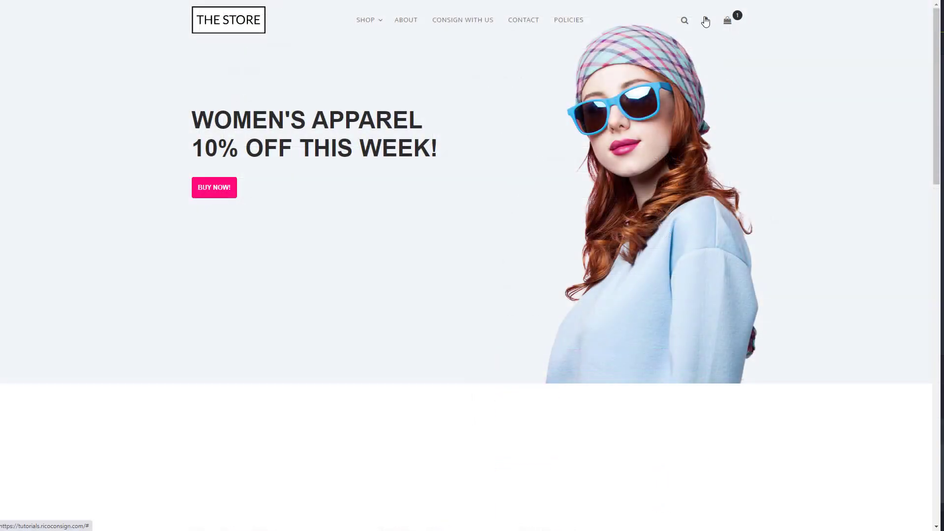
# Log in to the consignor's store account with the username and account password.
pyautogui.click(706, 21)
pyautogui.write('ashley')
pyautogui.press('Tab')
pyautogui.write('••')
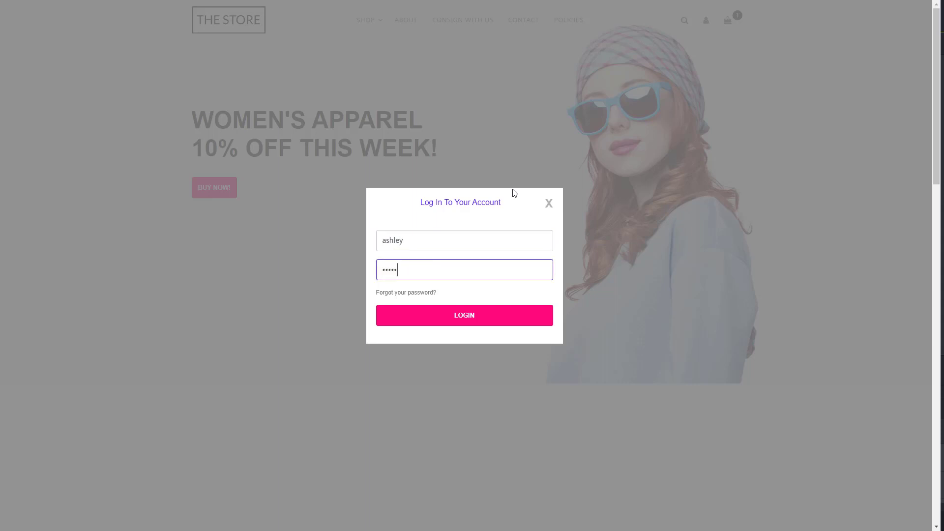
pyautogui.write('••••••')
pyautogui.press('Return')
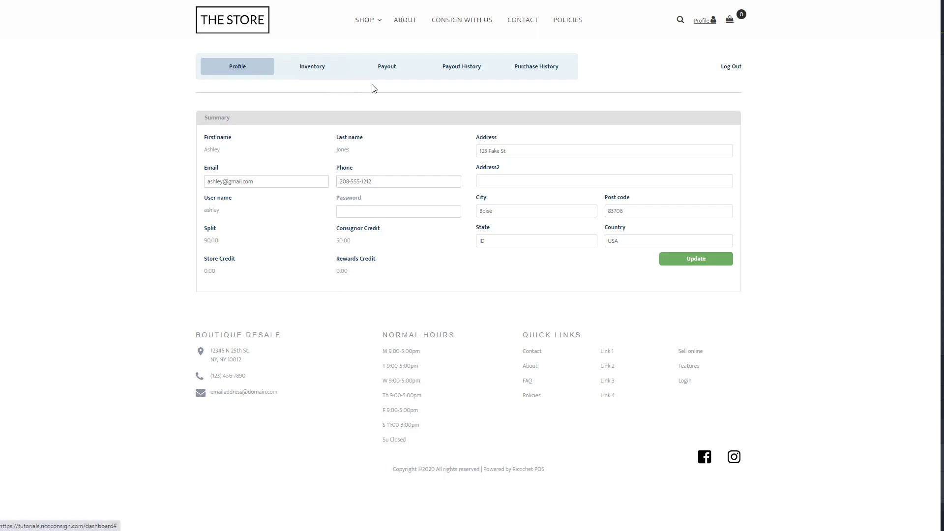
# Check out the Mittens in the cart and apply the Consignor Credit to the order.
pyautogui.click(730, 25)
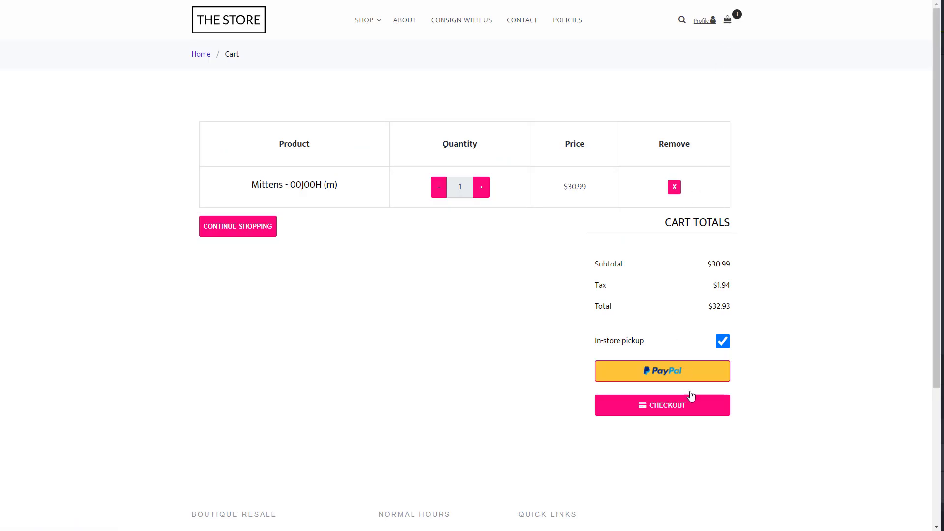
pyautogui.click(695, 411)
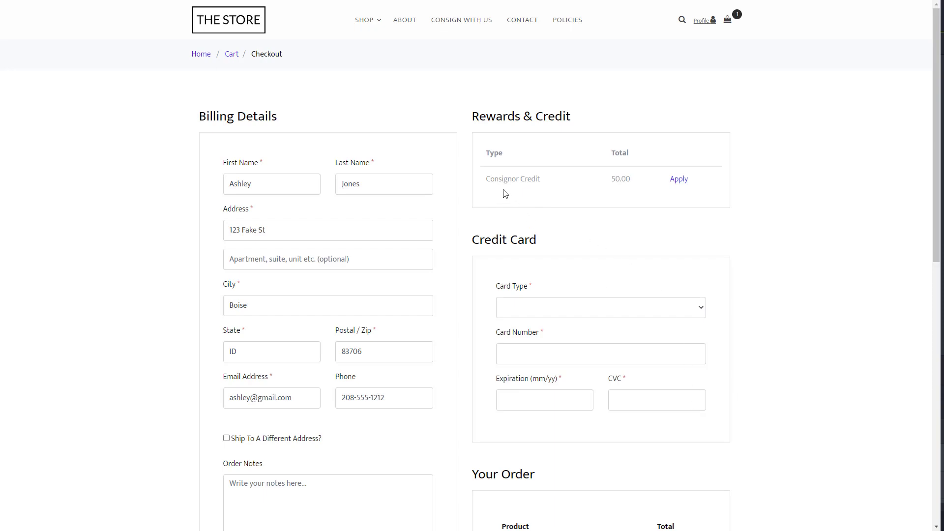
pyautogui.click(679, 181)
# Submit the Mittens order paid with Consignor Credit and look over its receipt.
pyautogui.scroll(-7, 779, 162)
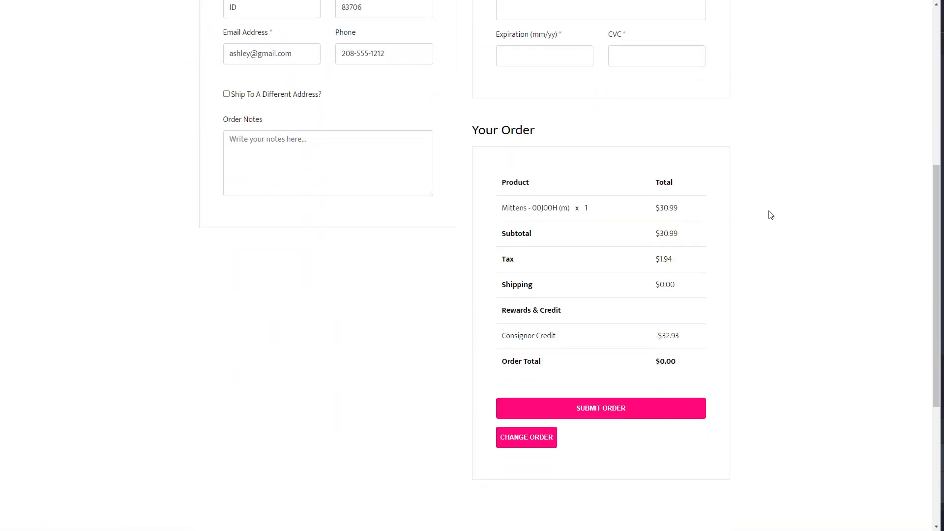
pyautogui.click(702, 409)
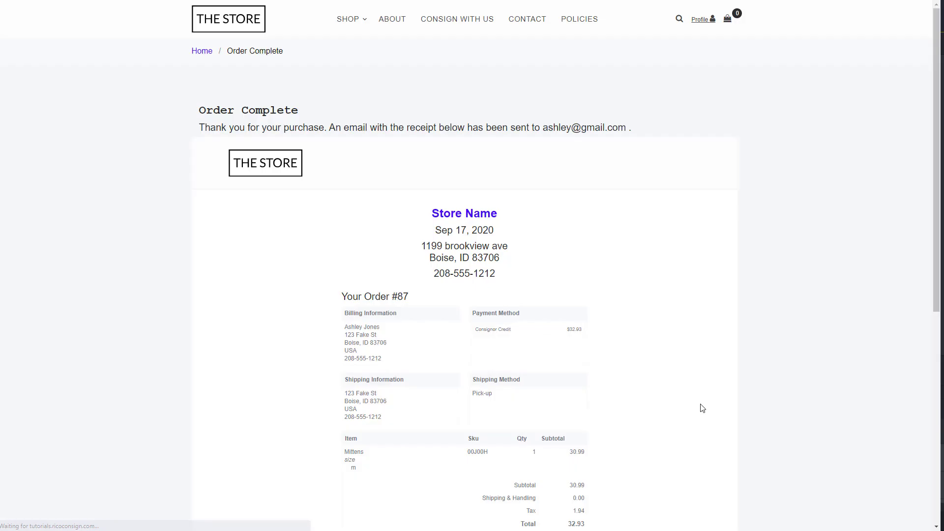
pyautogui.scroll(-3, 701, 408)
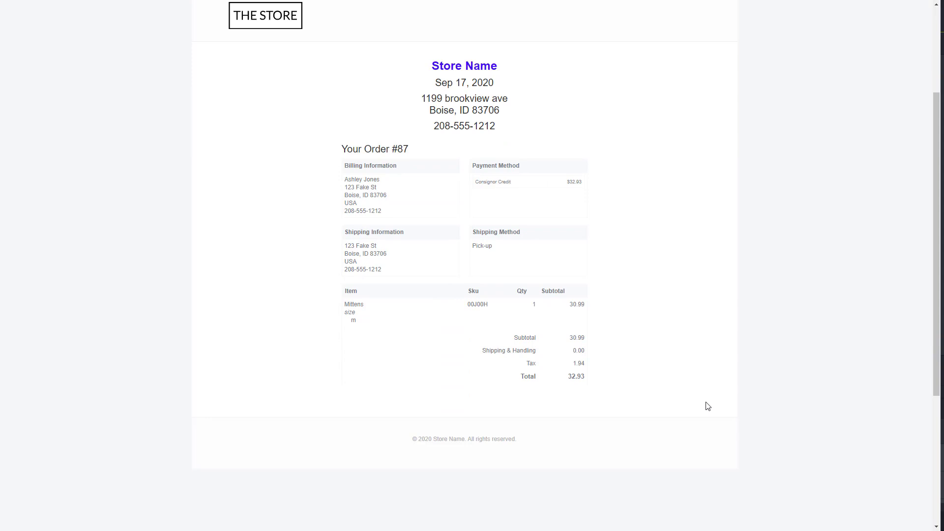